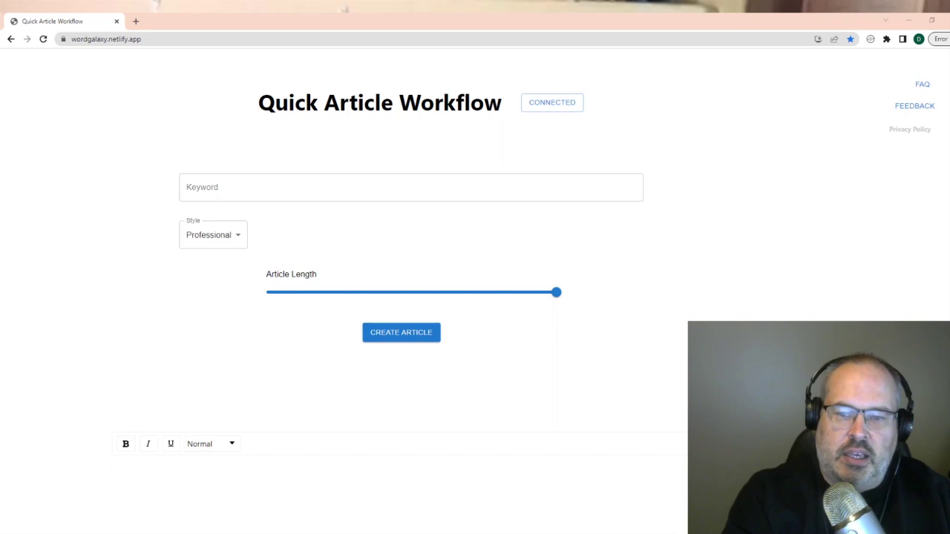
Enter the keyword 'can ducks eat toast' and set the article style to Conversational.
type("can ducks eat toast")
key("Tab")
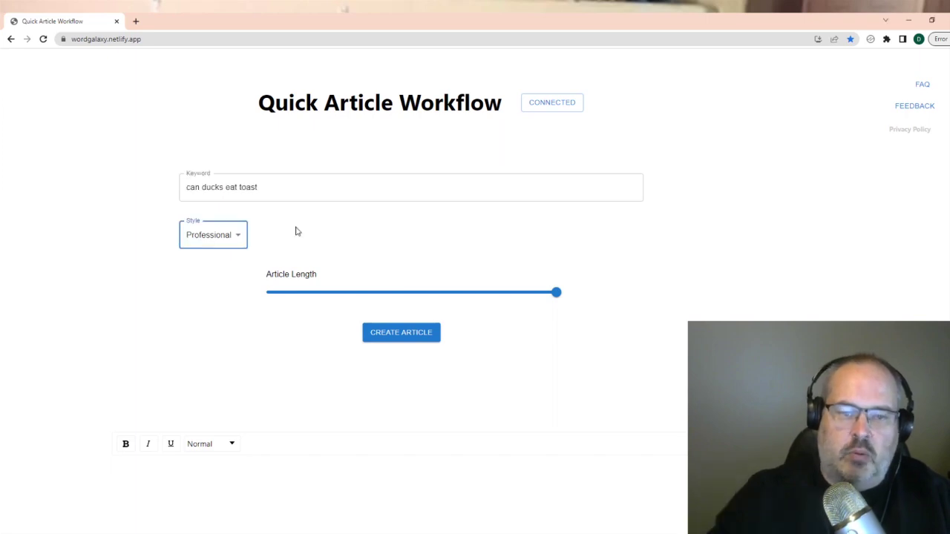
left_click(214, 242)
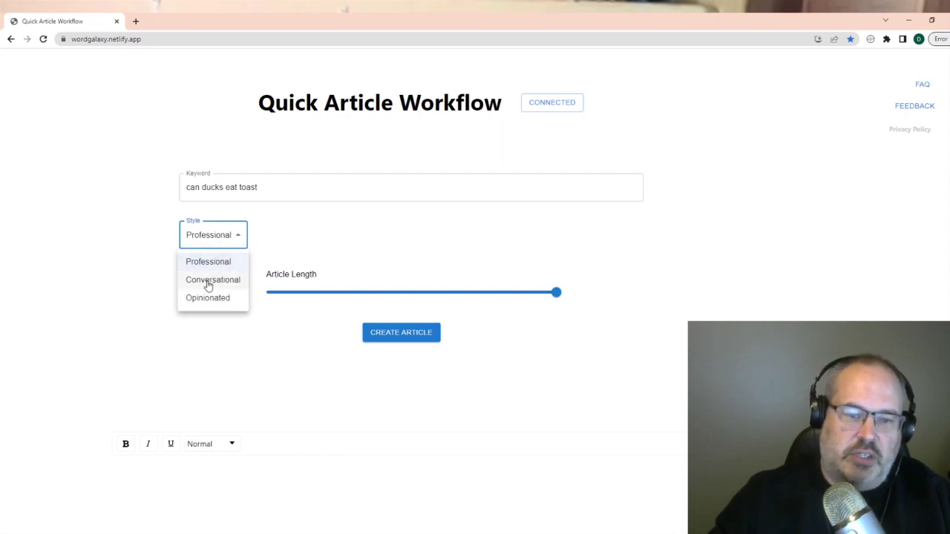
left_click(208, 287)
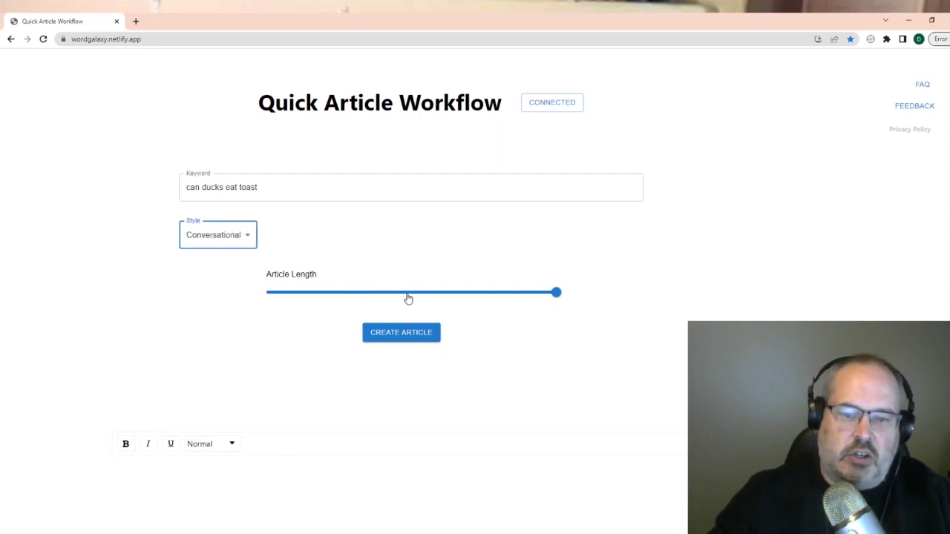
Start generating the article and browse the FAQ while it completes.
left_click(401, 340)
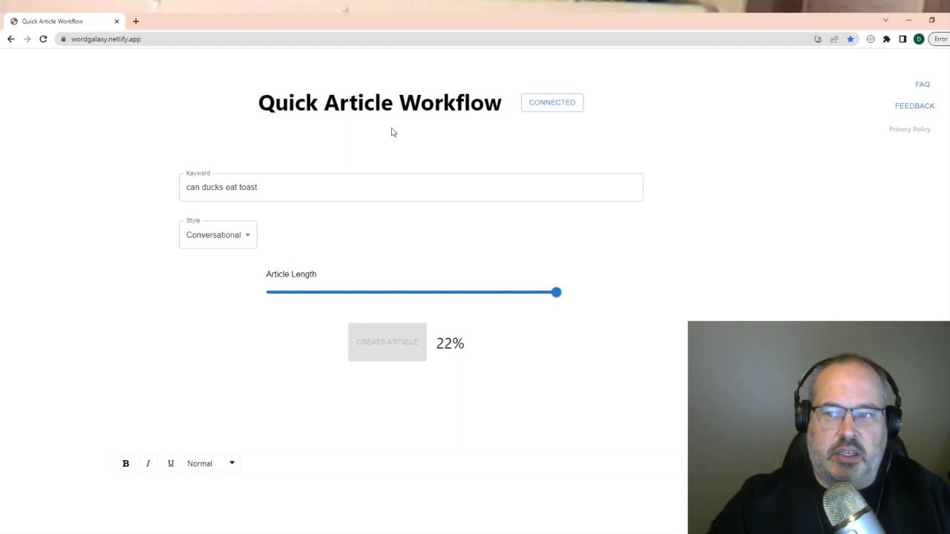
left_click(923, 86)
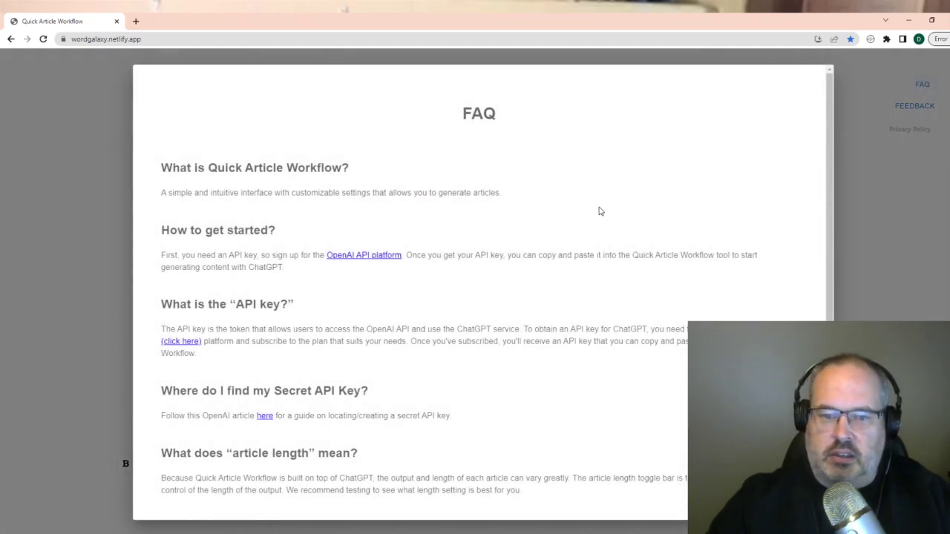
scroll(594, 210, "down", 1)
scroll(590, 210, "up", 1)
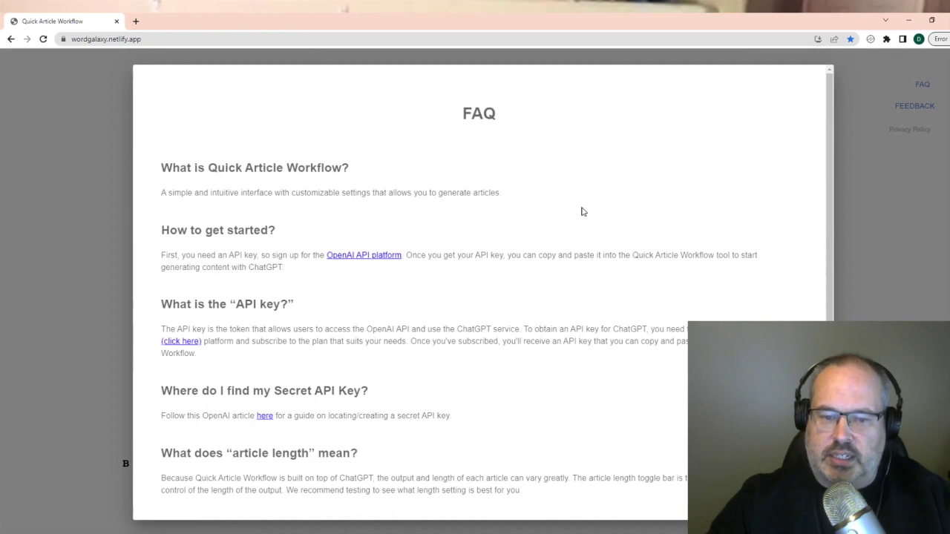
scroll(582, 210, "down", 3)
Close the FAQ and scroll through the 'Quack-tastic Truth: Can Ducks Really Eat Toast?' article.
scroll(582, 210, "up", 2)
key("Escape")
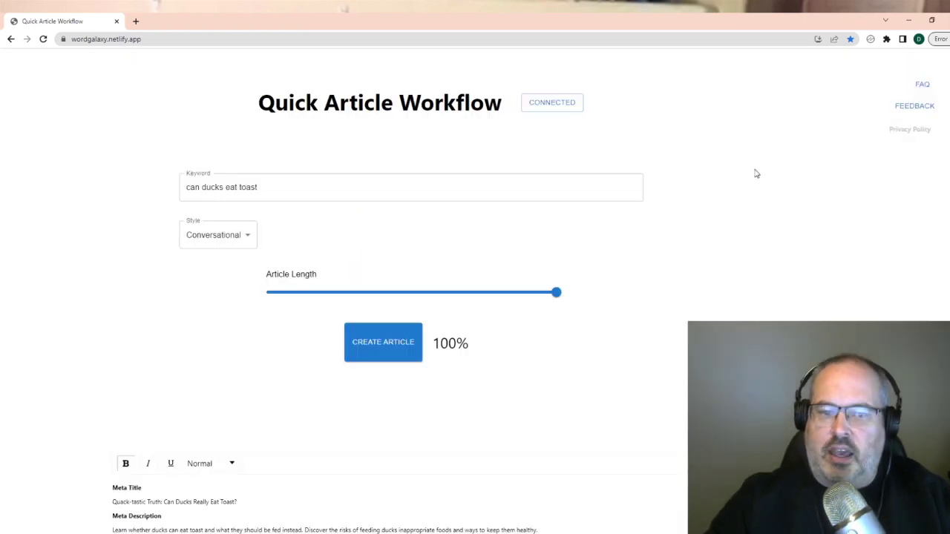
scroll(609, 208, "down", 2)
scroll(611, 212, "down", 2)
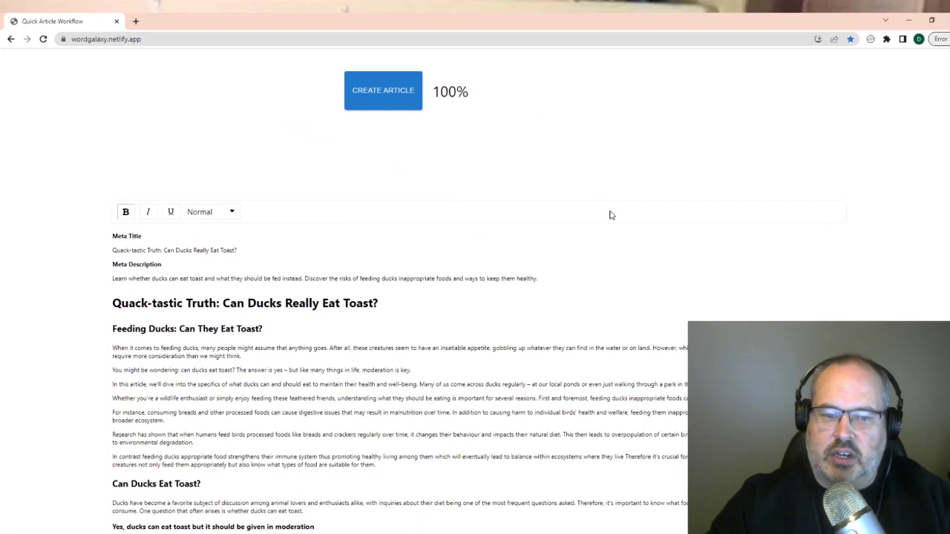
scroll(550, 268, "down", 6)
scroll(550, 269, "down", 5)
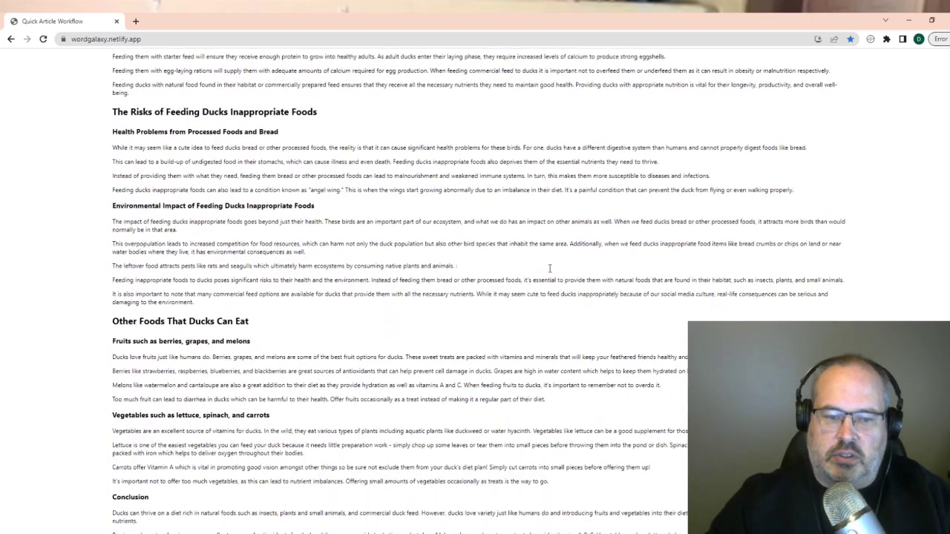
scroll(625, 229, "up", 15)
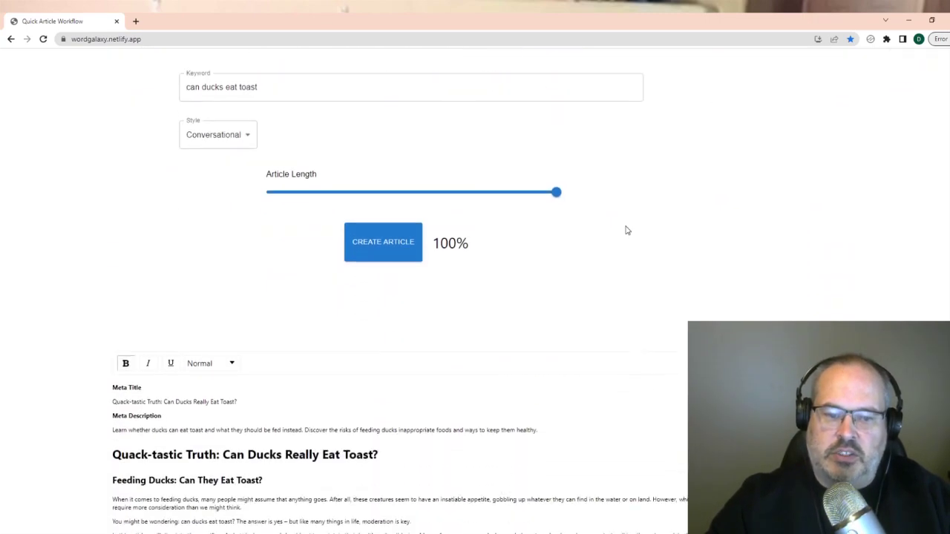
scroll(585, 272, "down", 2)
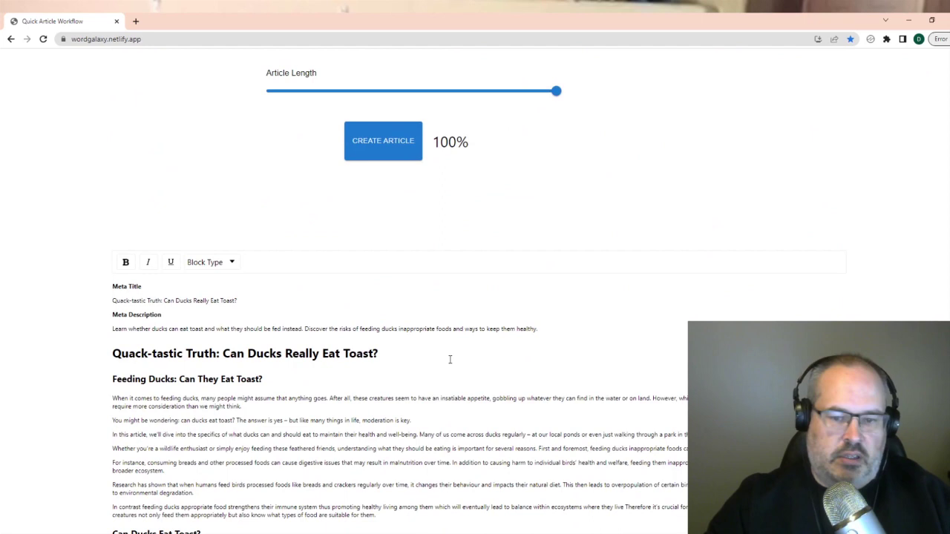
Select all of the generated article text with Ctrl+A.
key("ctrl+a")
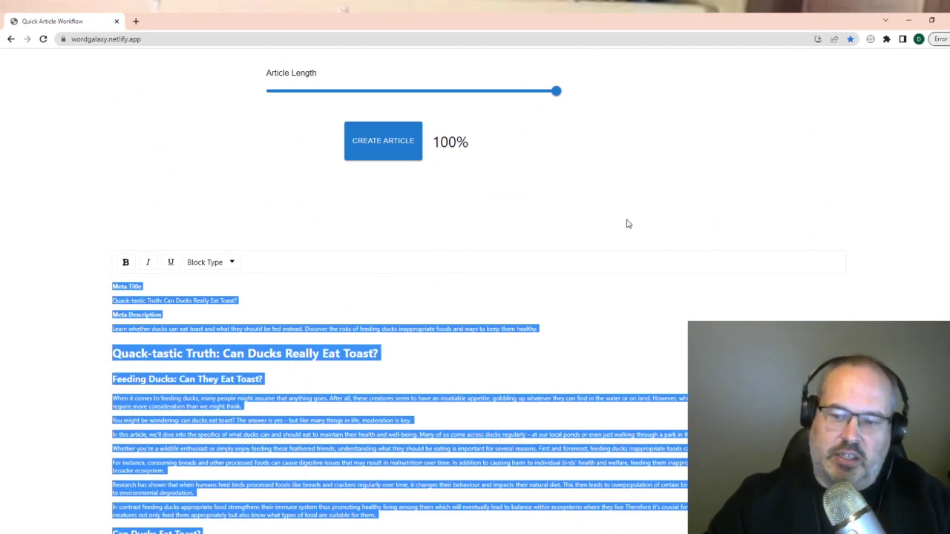
scroll(657, 179, "up", 1)
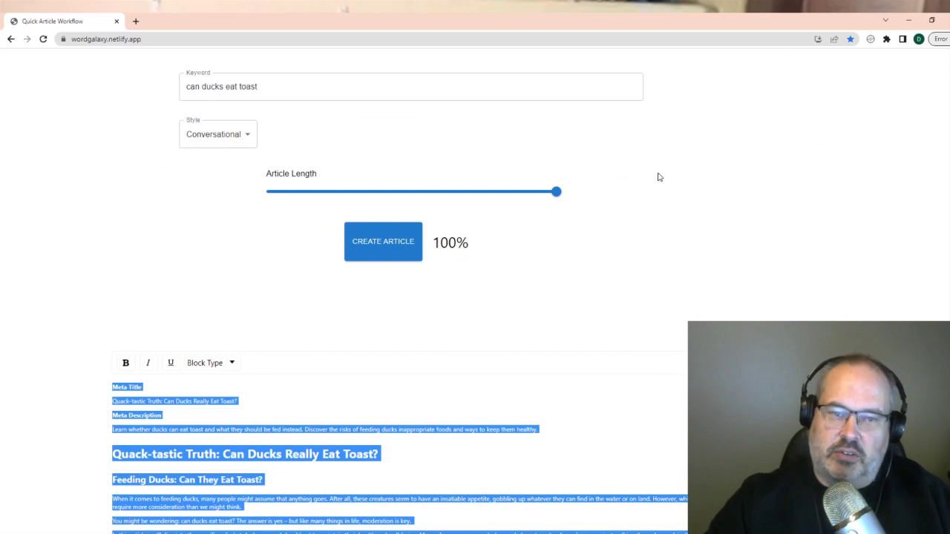
scroll(668, 155, "up", 1)
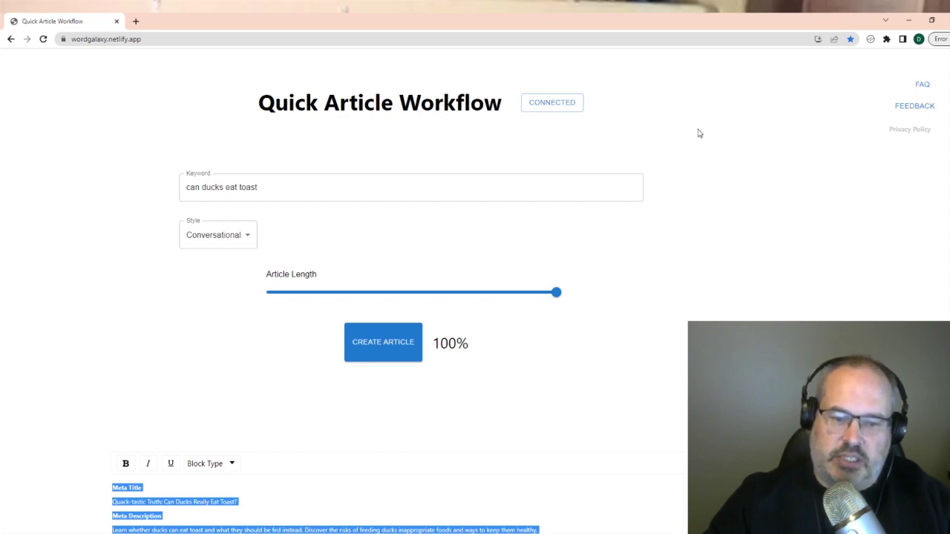
Duplicate the article generator tab twice.
right_click(59, 18)
key("Escape")
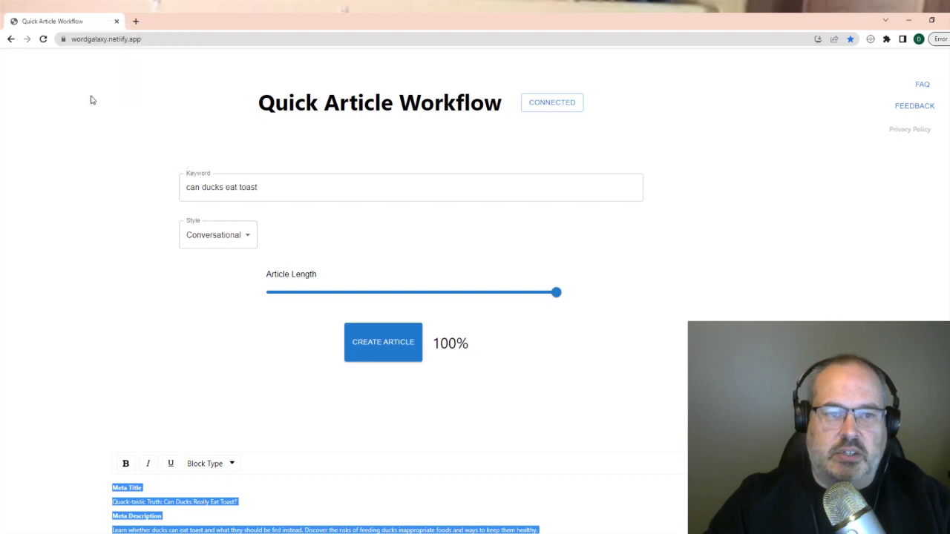
right_click(70, 21)
left_click(91, 94)
right_click(70, 22)
left_click(91, 94)
right_click(70, 22)
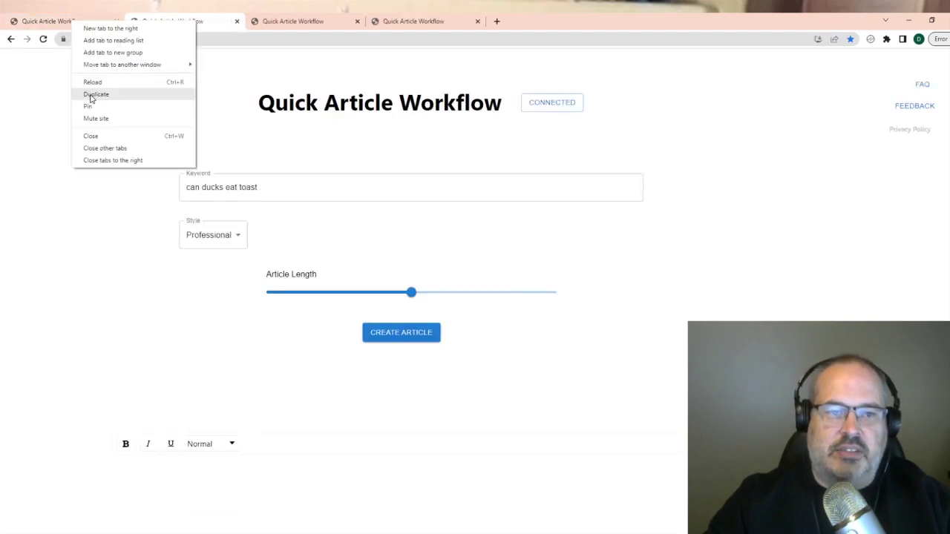
left_click(93, 95)
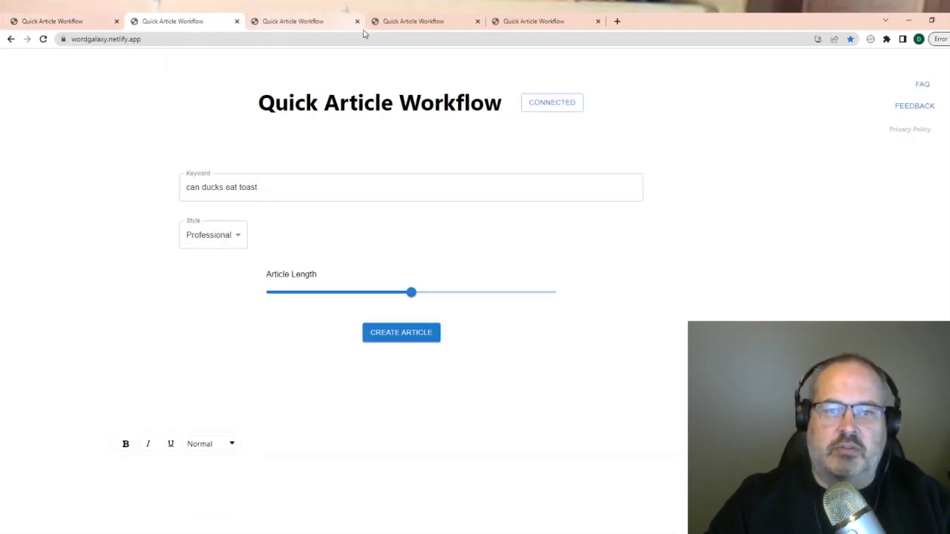
Duplicate the first generator tab four more times, reaching nine copies.
right_click(74, 25)
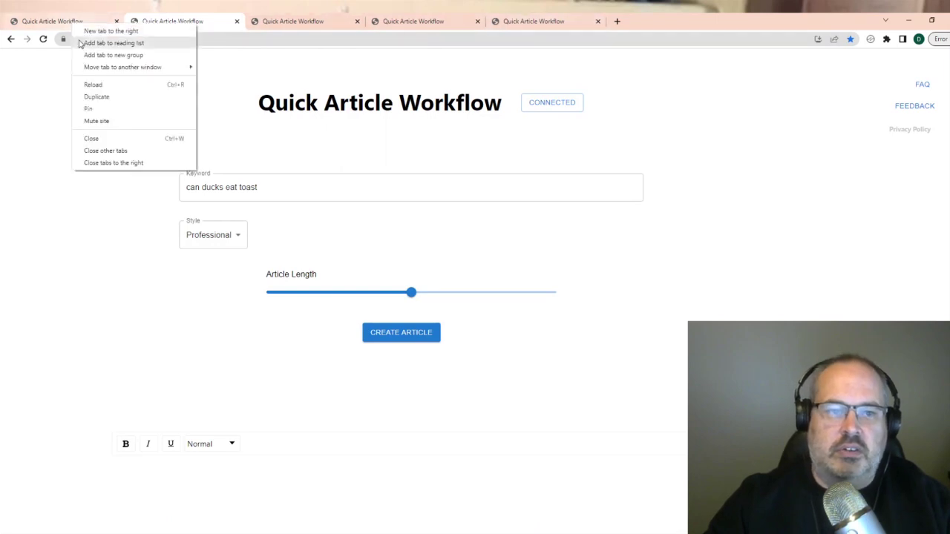
left_click(93, 97)
right_click(69, 19)
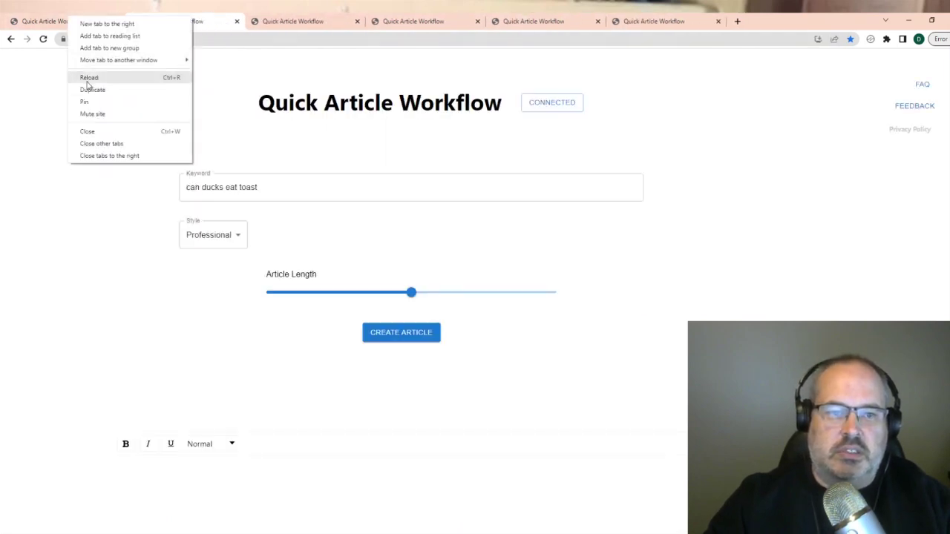
left_click(89, 89)
right_click(66, 22)
left_click(90, 90)
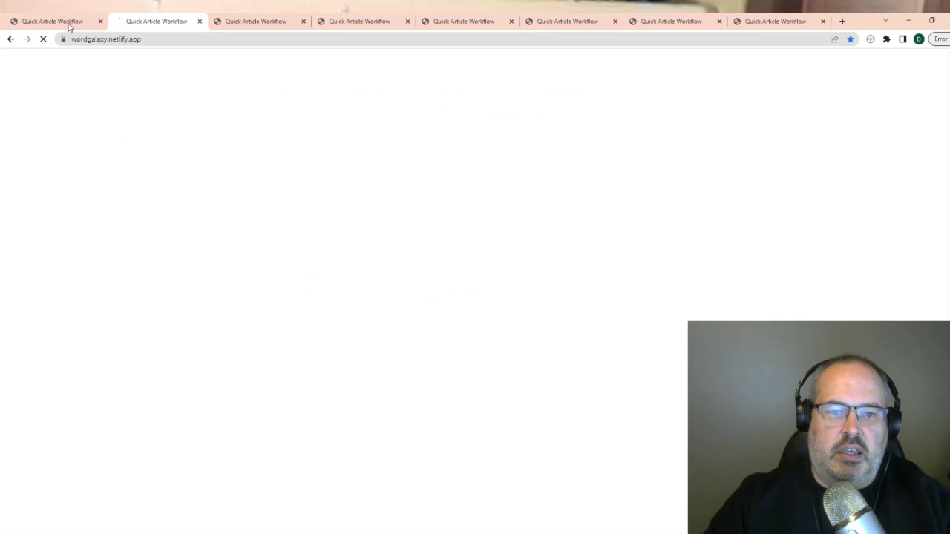
right_click(67, 24)
left_click(90, 93)
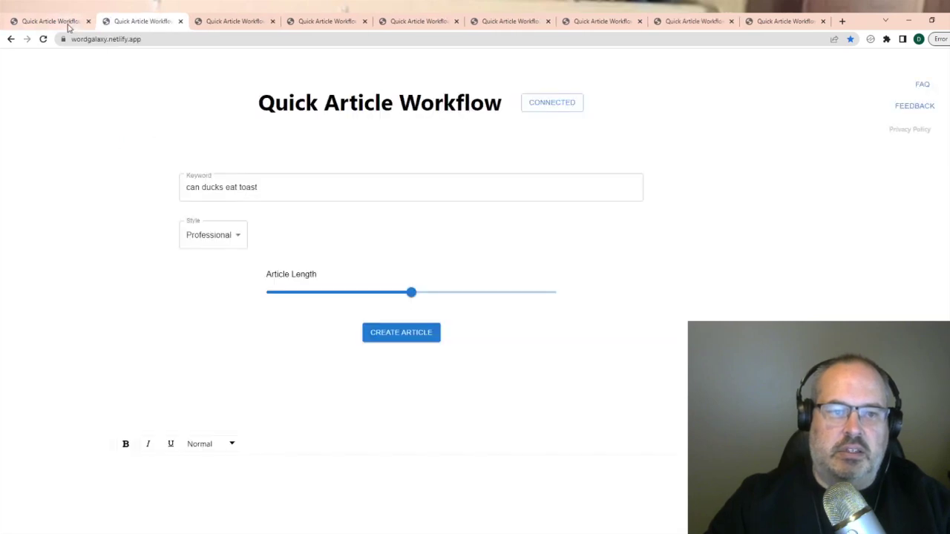
Add a tenth generator copy and set the third copy's style to Conversational.
right_click(67, 24)
left_click(89, 93)
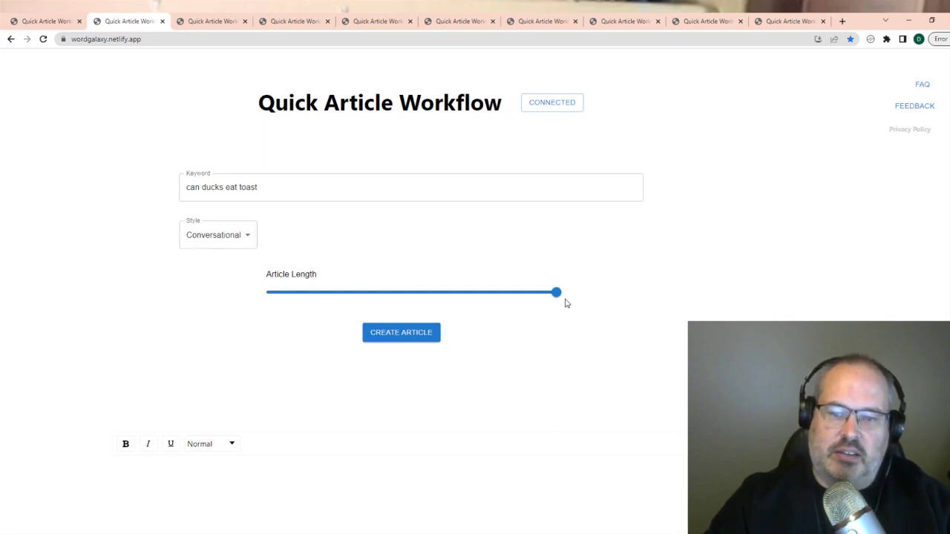
left_click(200, 23)
left_click(211, 242)
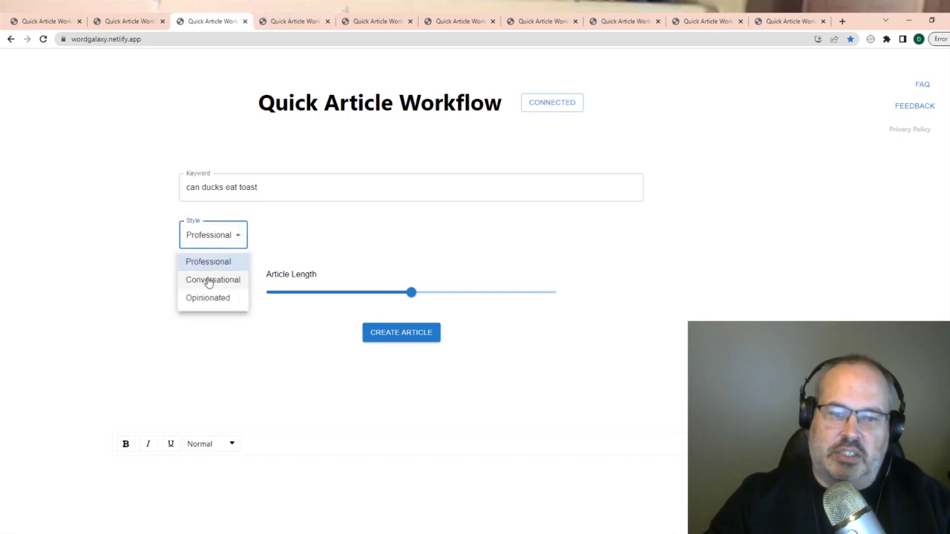
left_click(209, 281)
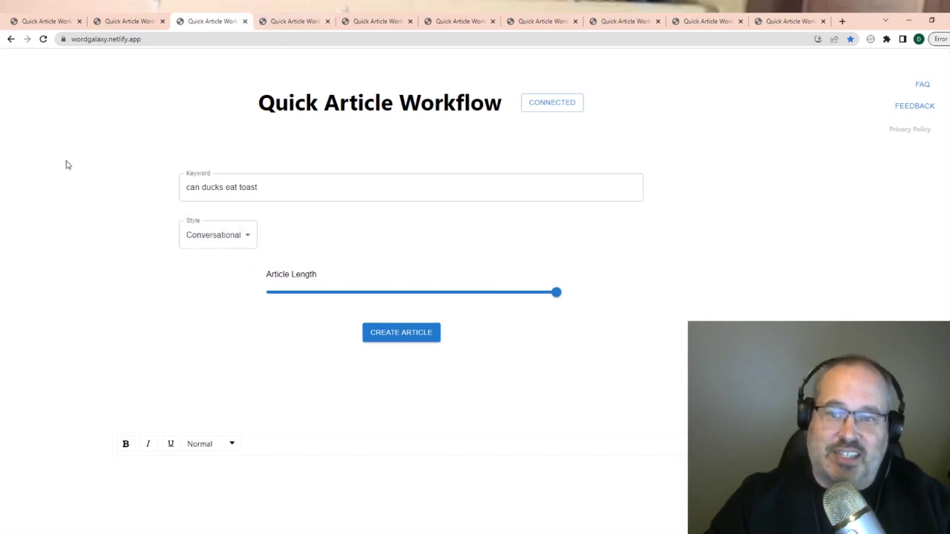
Return to the first tab and review its finished Conversational 'can ducks eat toast' article.
key("ctrl+1")
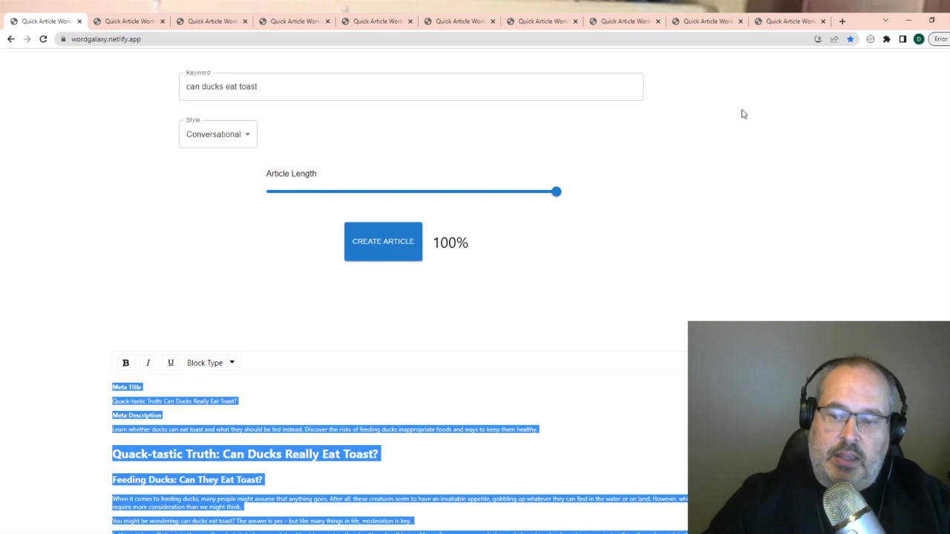
scroll(743, 114, "down", 2)
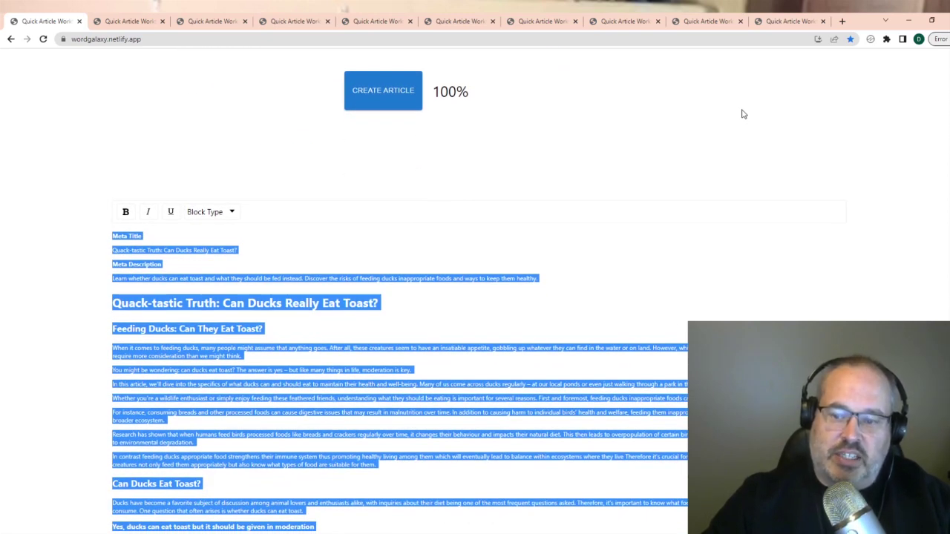
scroll(743, 113, "up", 3)
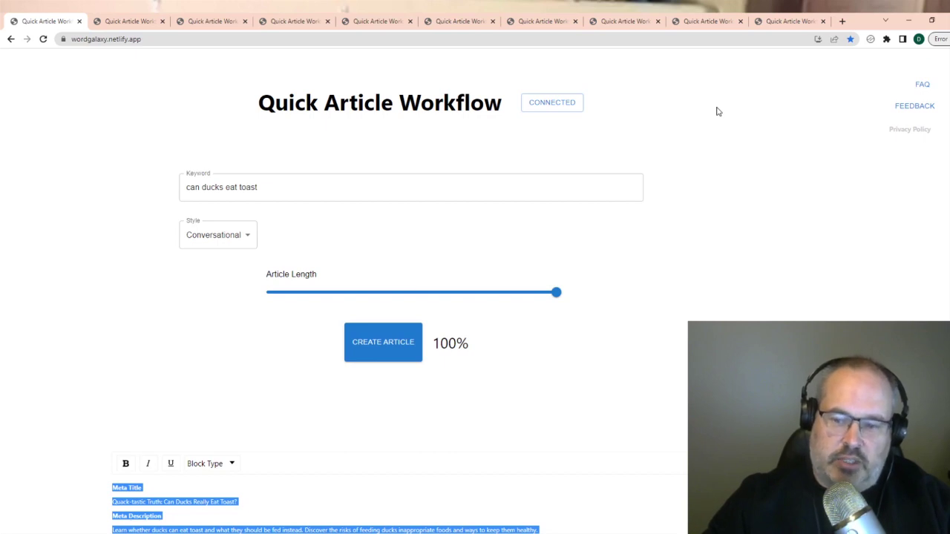
key("alt+Tab")
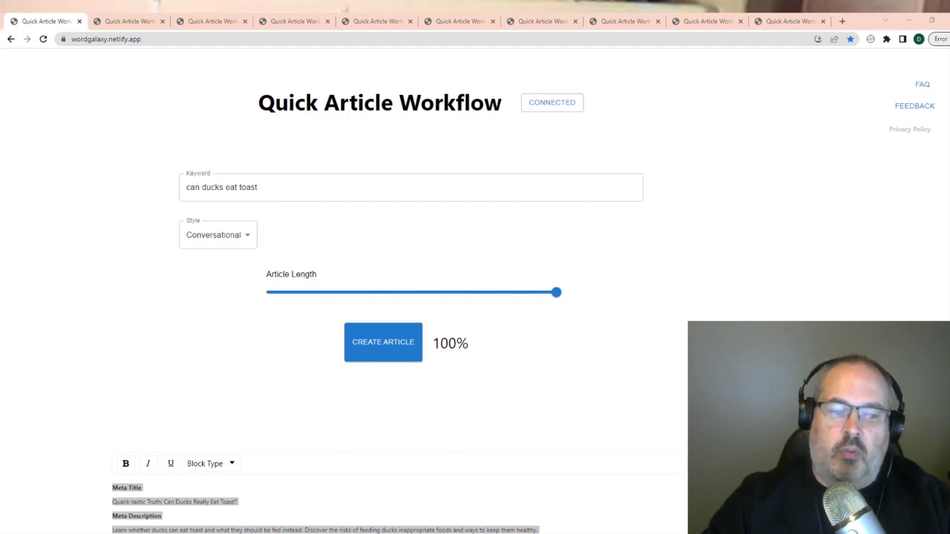
key("alt+Tab")
key("alt+Tab")
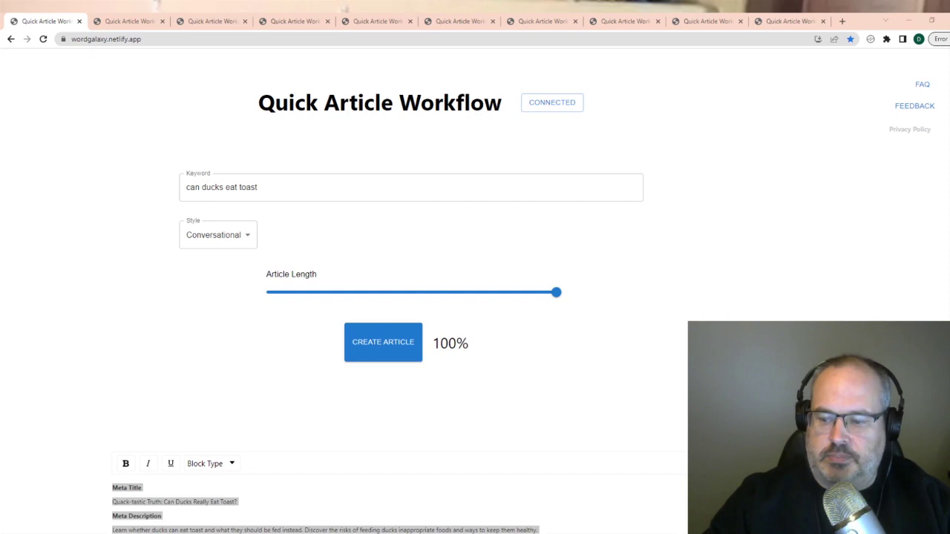
Switch back to the browser showing the Custom Article Workflow form.
key("alt+Tab")
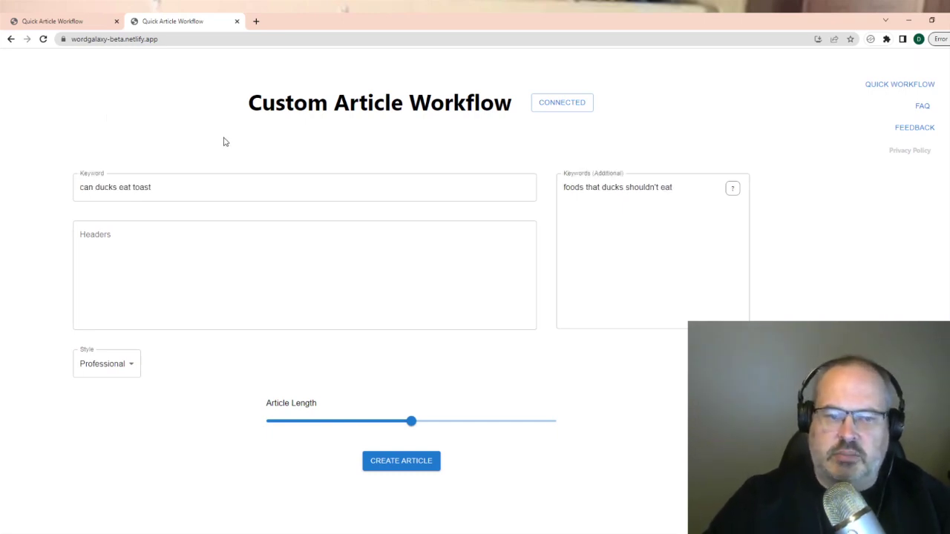
Set the custom article style to Conversational and the article length to maximum.
left_click(108, 364)
left_click(112, 408)
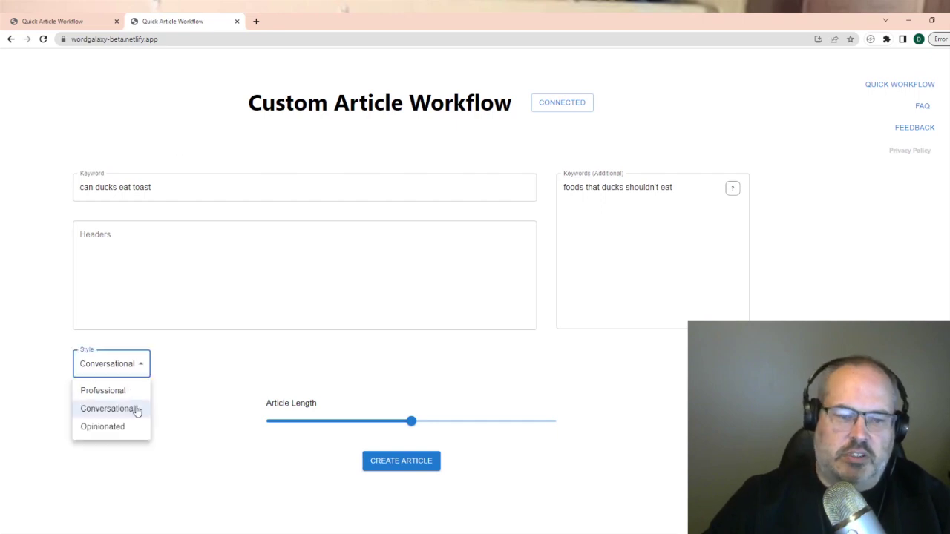
left_click(544, 426)
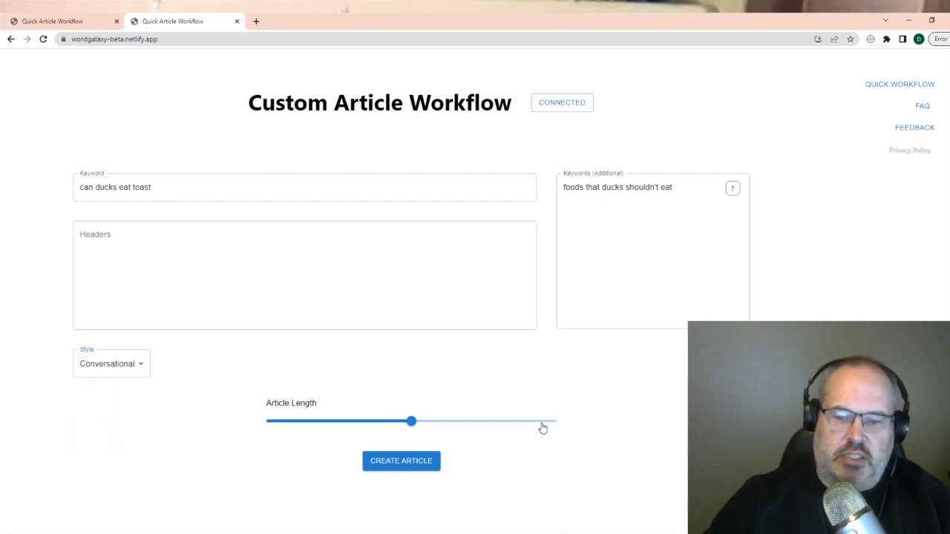
left_click(547, 428)
Add extra keywords 'ducks bread toast' and paste the Introduction-to-Conclusion header list.
left_click(685, 186)
type("ducks bread toast")
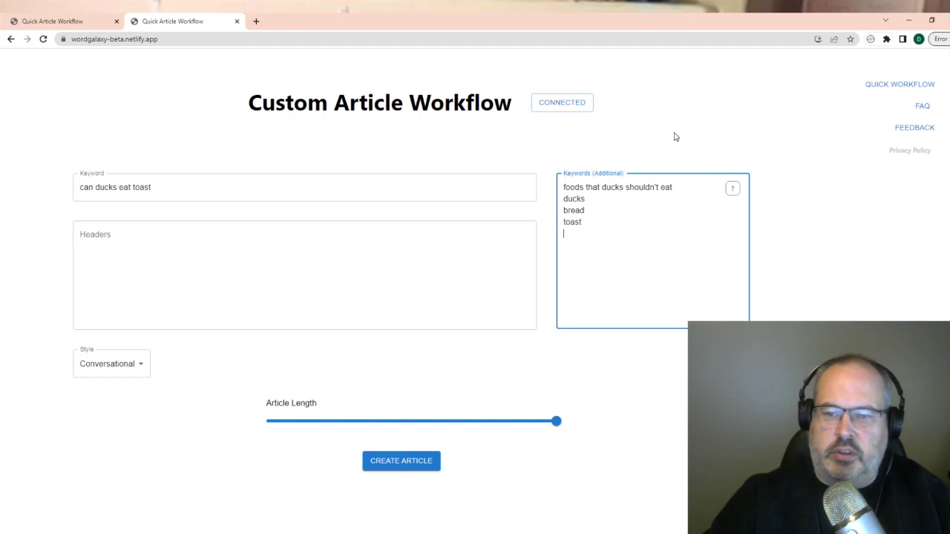
left_click(97, 239)
key("ctrl+v")
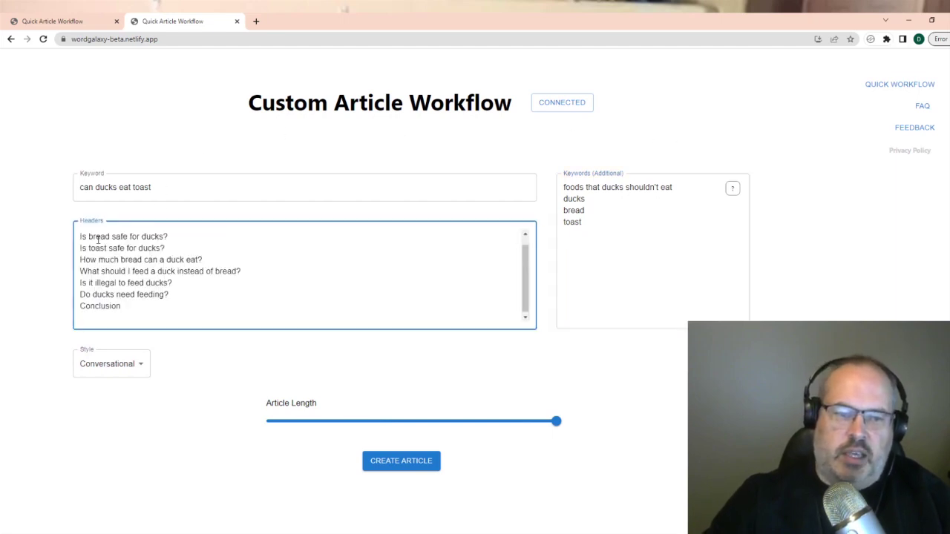
scroll(212, 277, "up", 1)
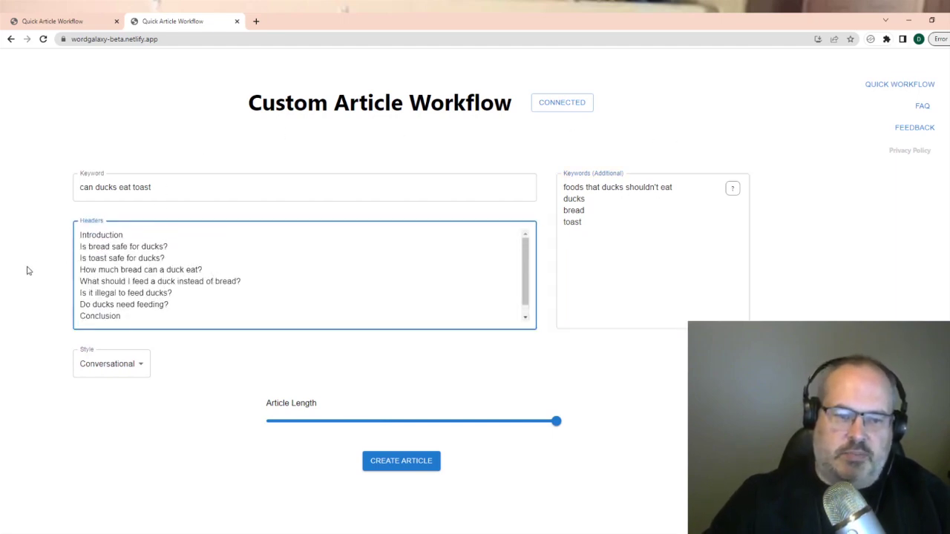
key("Return")
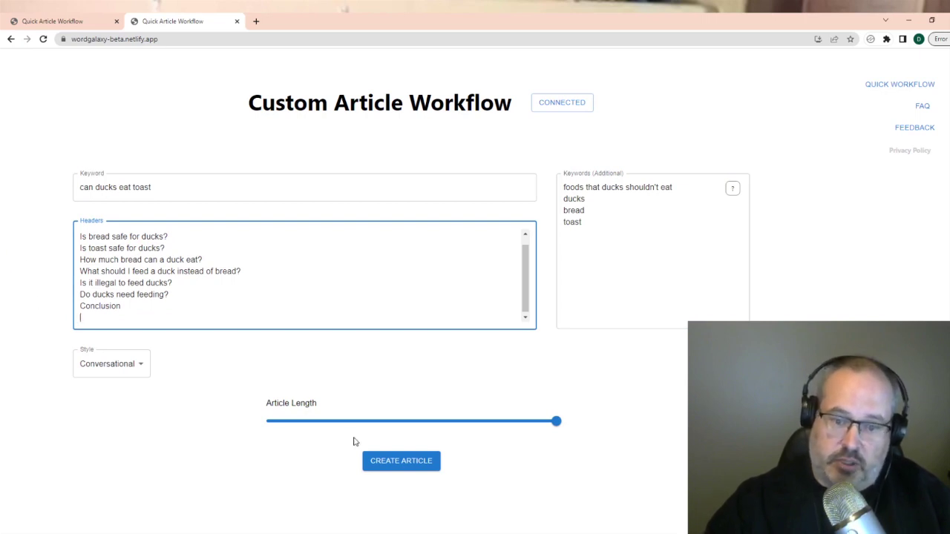
Start generating the custom article, duplicate its tab twice, then close the tabs to the right.
left_click(416, 466)
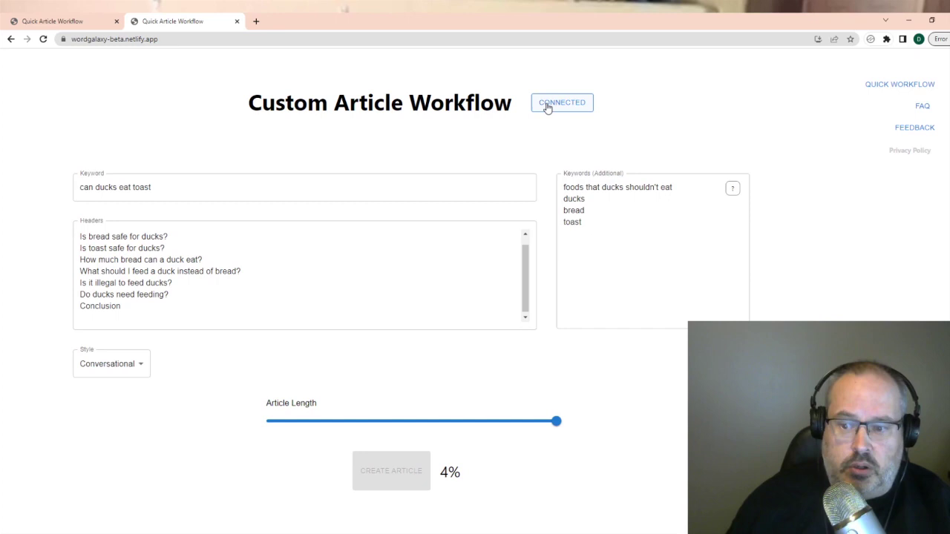
right_click(181, 22)
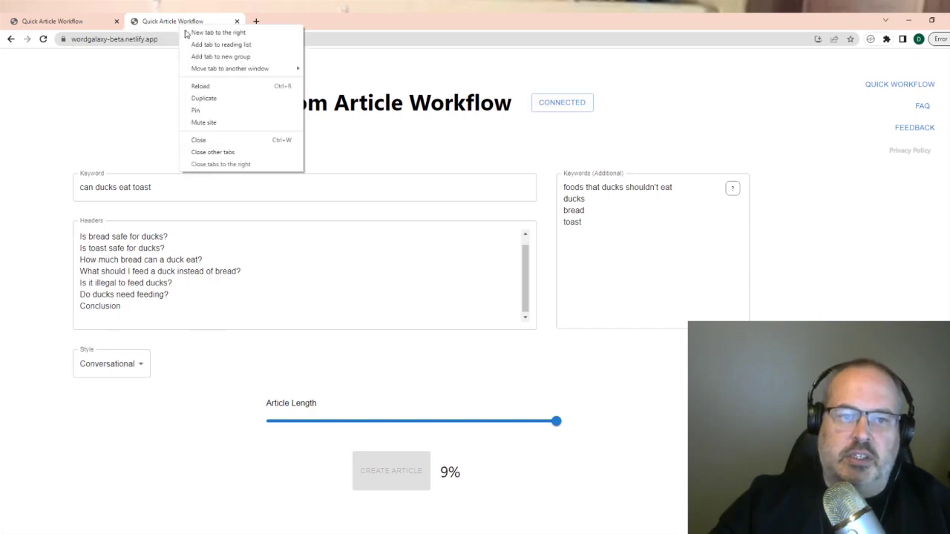
left_click(210, 98)
right_click(192, 21)
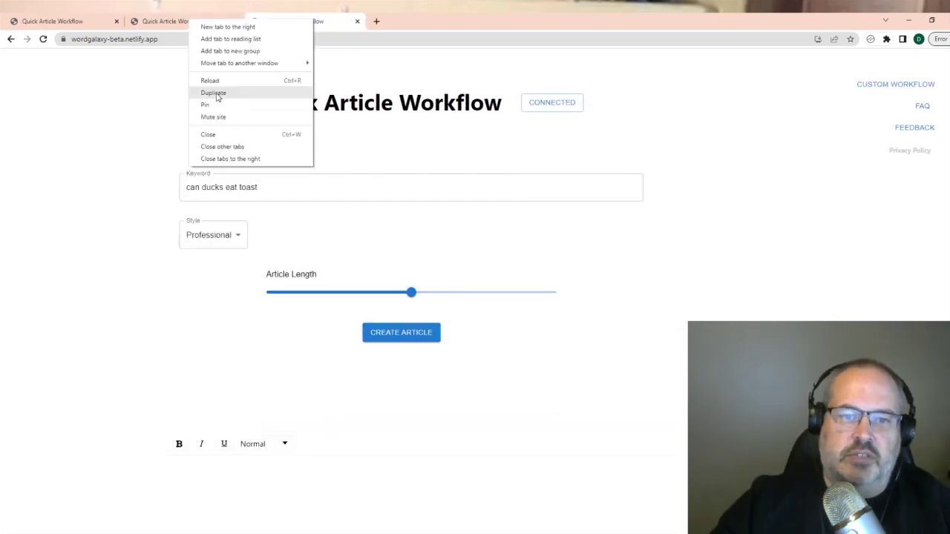
left_click(216, 95)
right_click(187, 21)
left_click(230, 159)
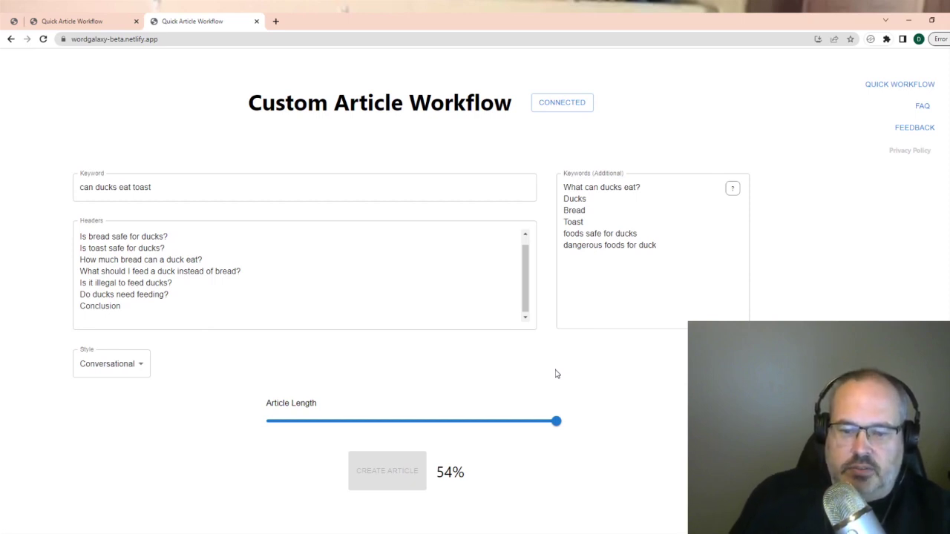
Review the Quackin' Mythbusters article and its keyword counts: Ducks 79, Bread 49, Toast 26.
scroll(604, 255, "down", 4)
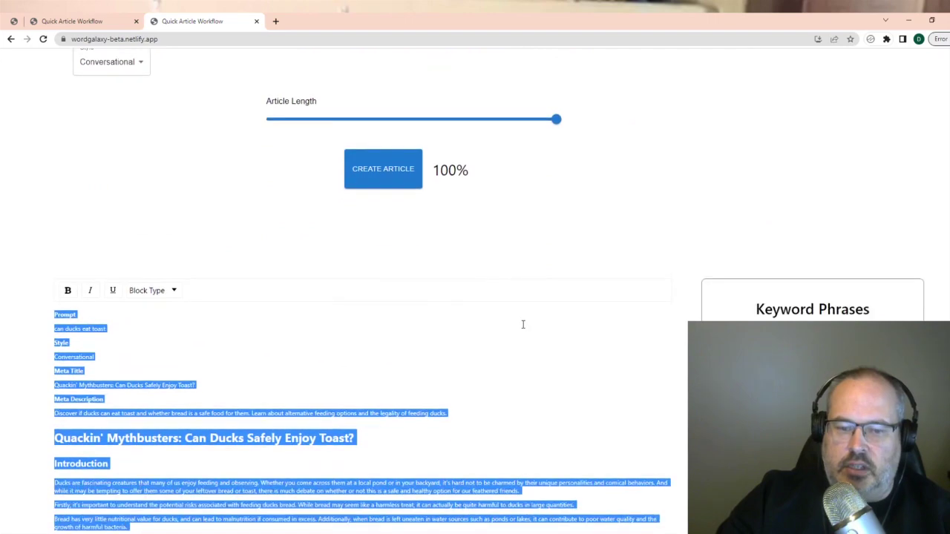
left_click(521, 330)
key("ctrl+a")
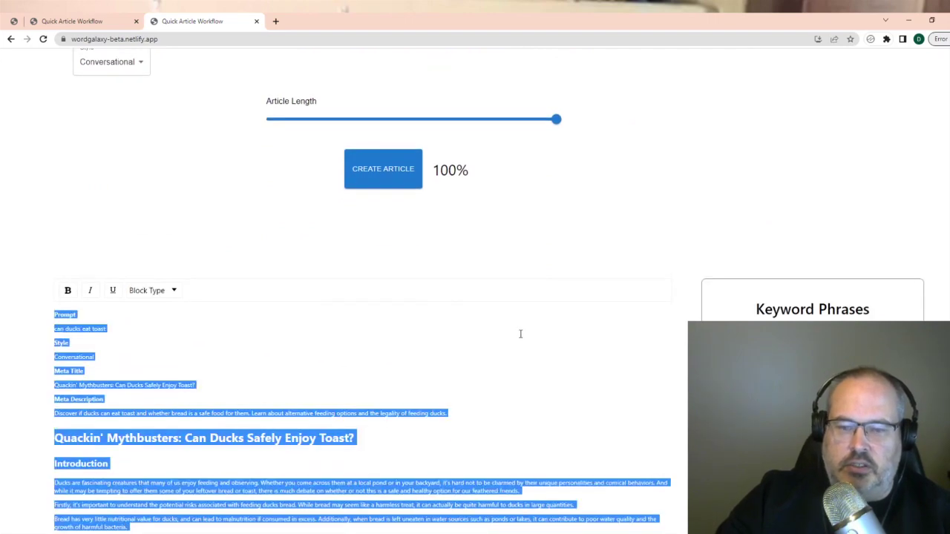
scroll(551, 289, "down", 2)
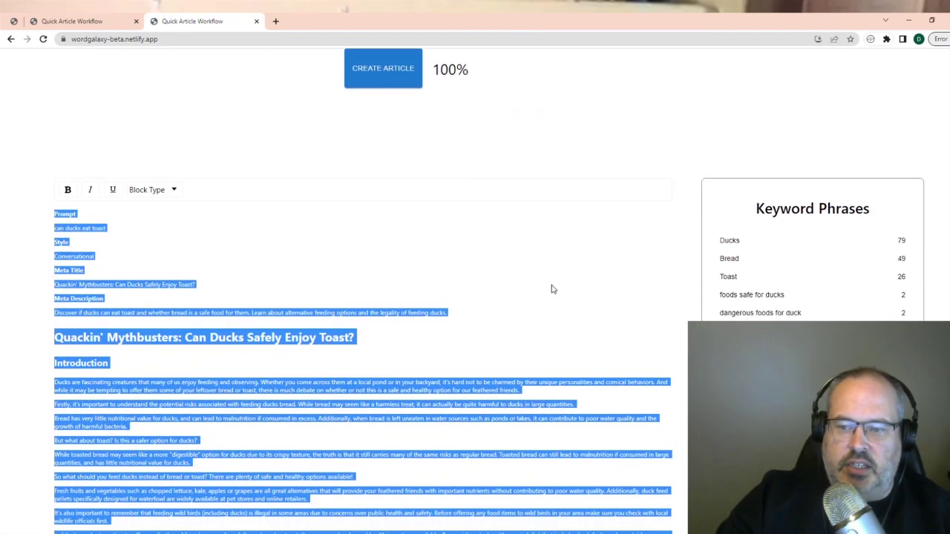
scroll(551, 290, "down", 2)
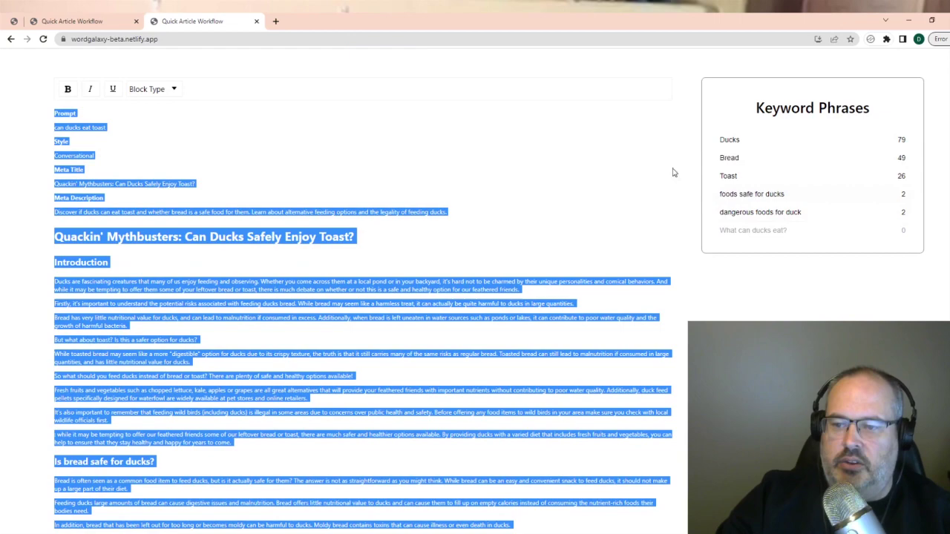
left_click(590, 195)
scroll(556, 200, "up", 4)
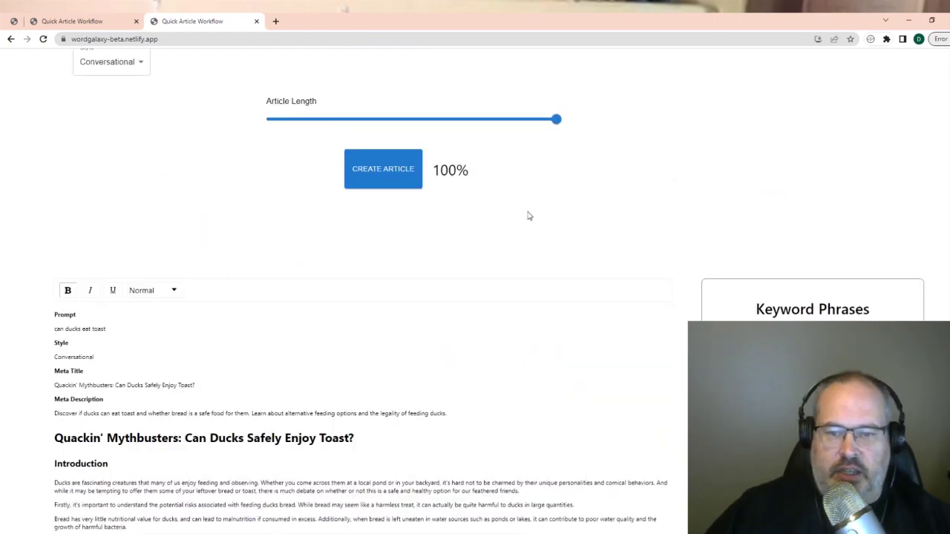
scroll(523, 268, "down", 5)
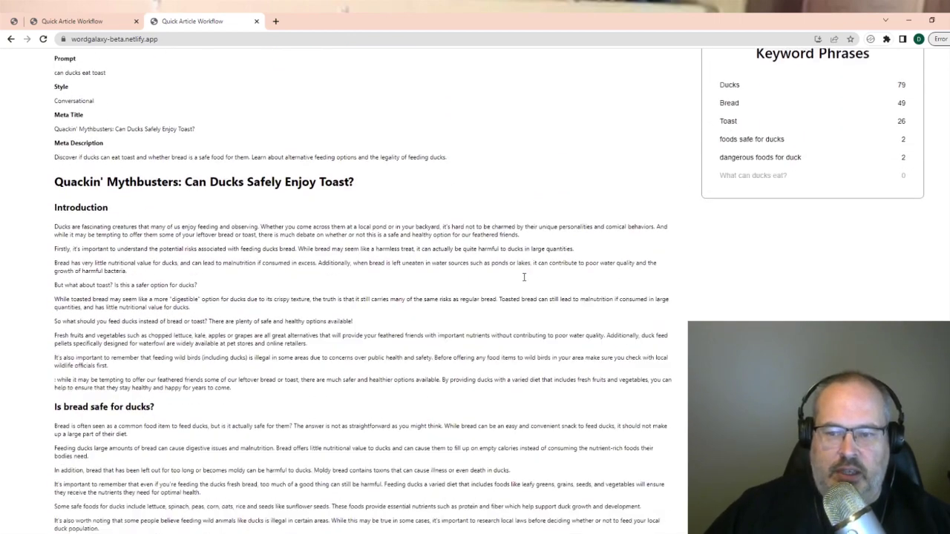
scroll(525, 277, "down", 5)
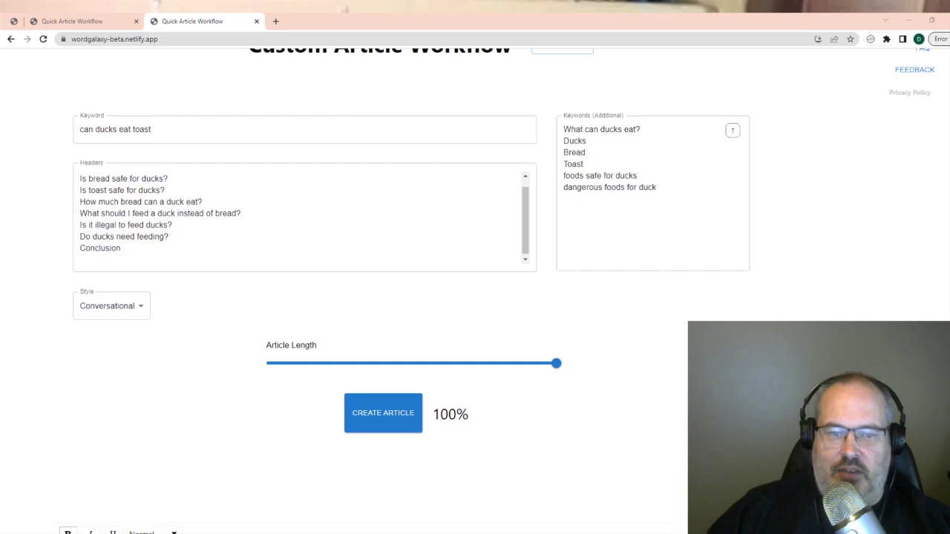
key("F5")
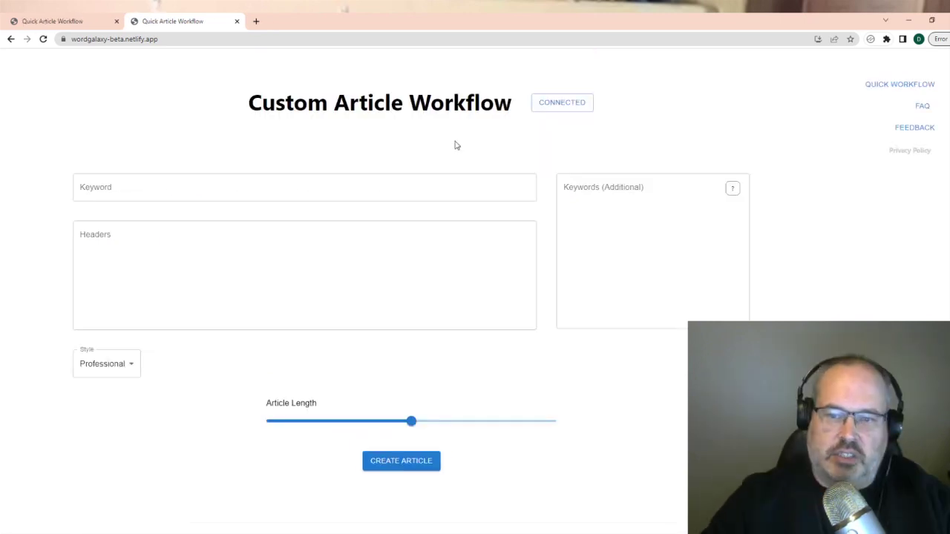